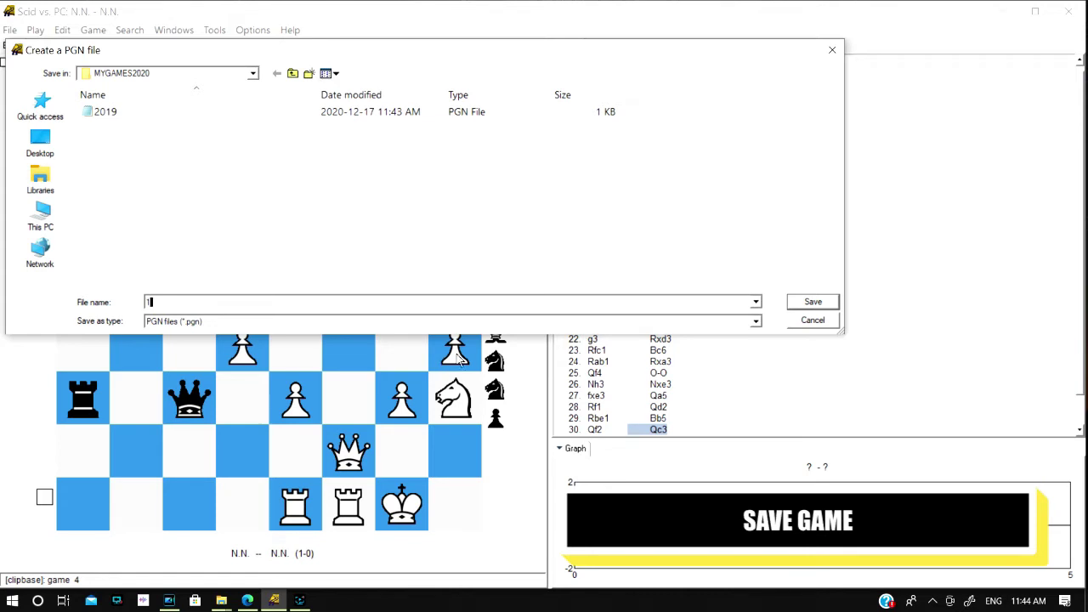
- Save the game as a PGN file named 1 in the MYGAMES2020 folder
{"action": "left_click", "coordinate": [814, 303]}
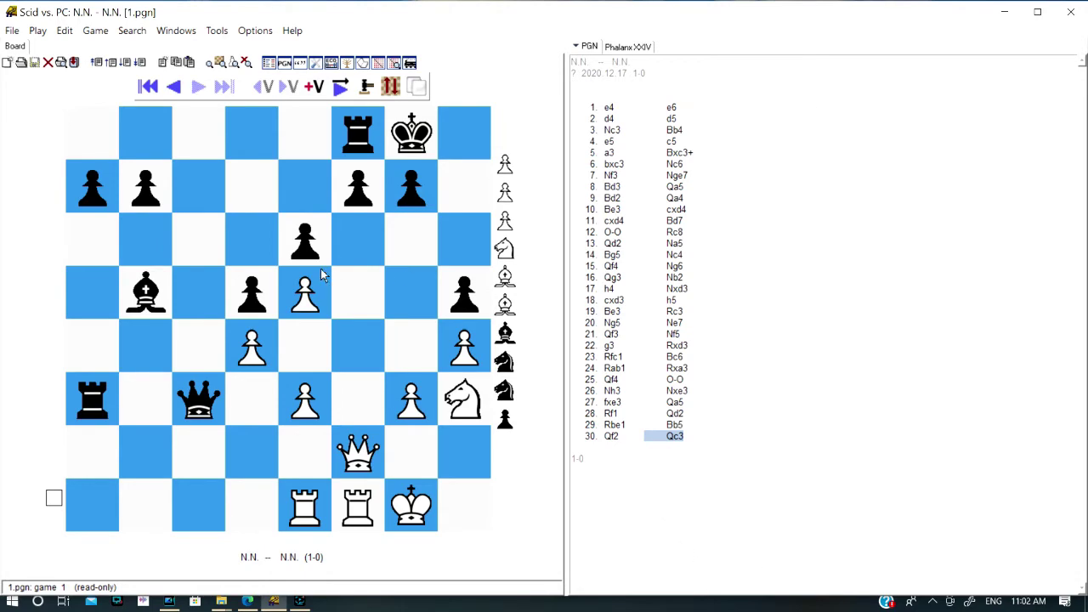
- Open the 2.5MILIONBASE database from the databases folder
{"action": "left_click", "coordinate": [12, 31]}
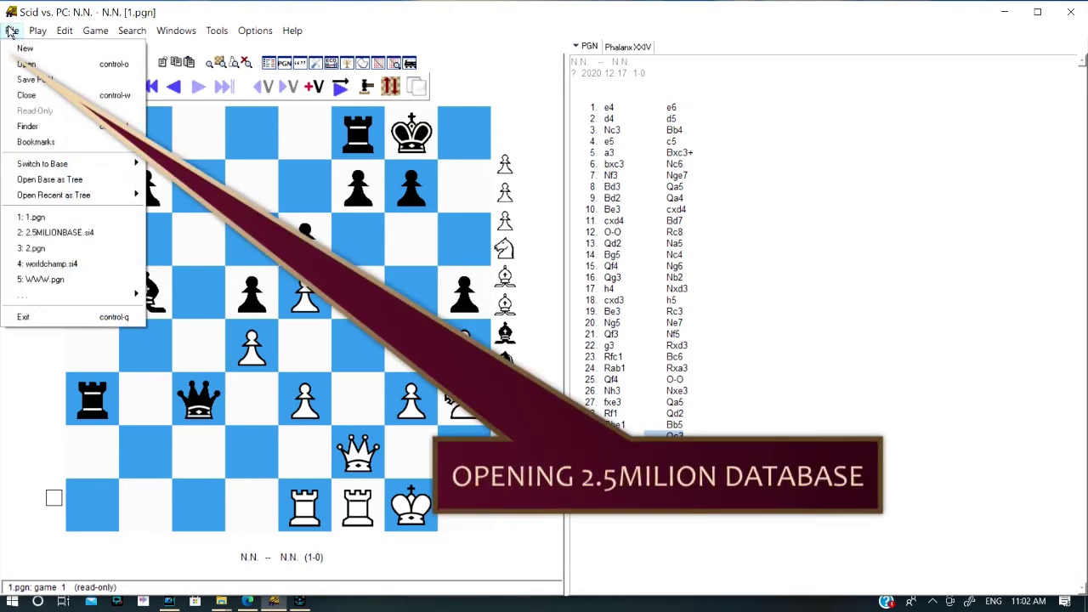
{"action": "left_click", "coordinate": [27, 66]}
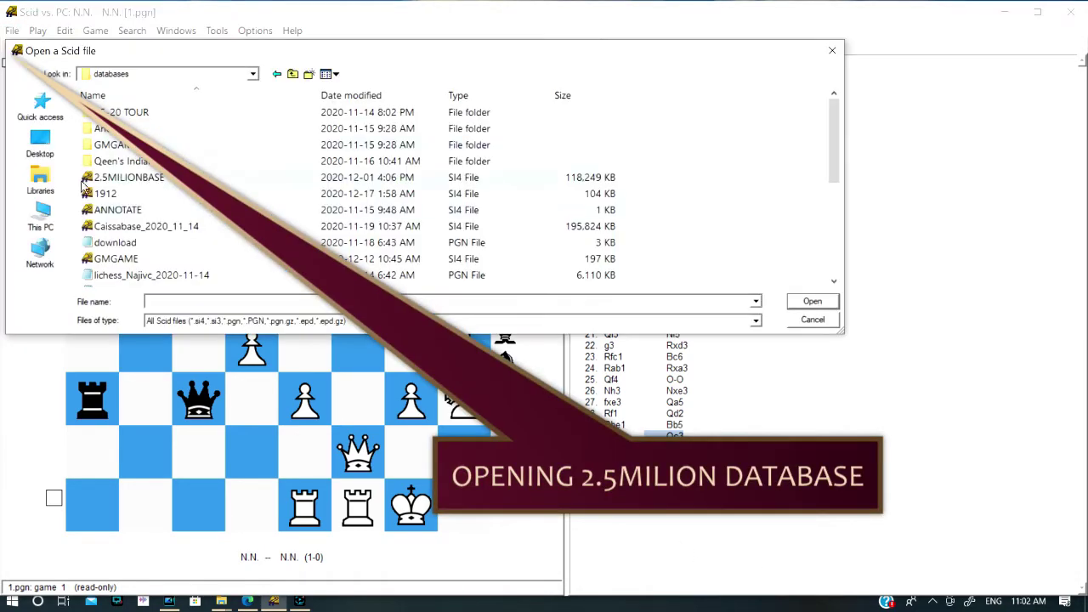
{"action": "left_click", "coordinate": [110, 179]}
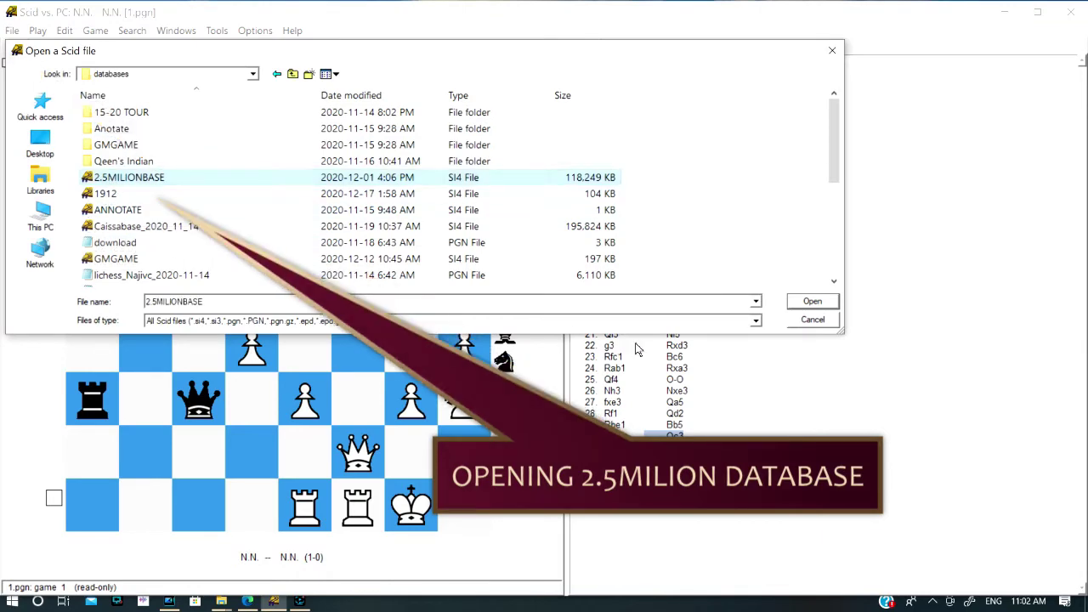
{"action": "left_click", "coordinate": [813, 303]}
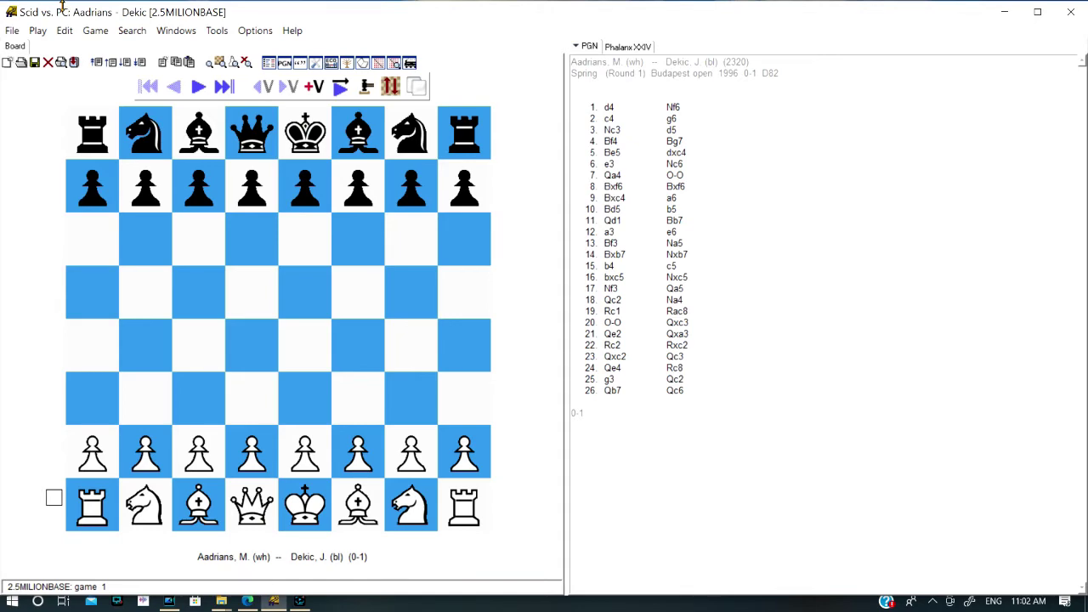
- Show the game list of 2.5MILIONBASE and dock it to the right of the board
{"action": "left_click", "coordinate": [166, 30]}
{"action": "left_click", "coordinate": [184, 89]}
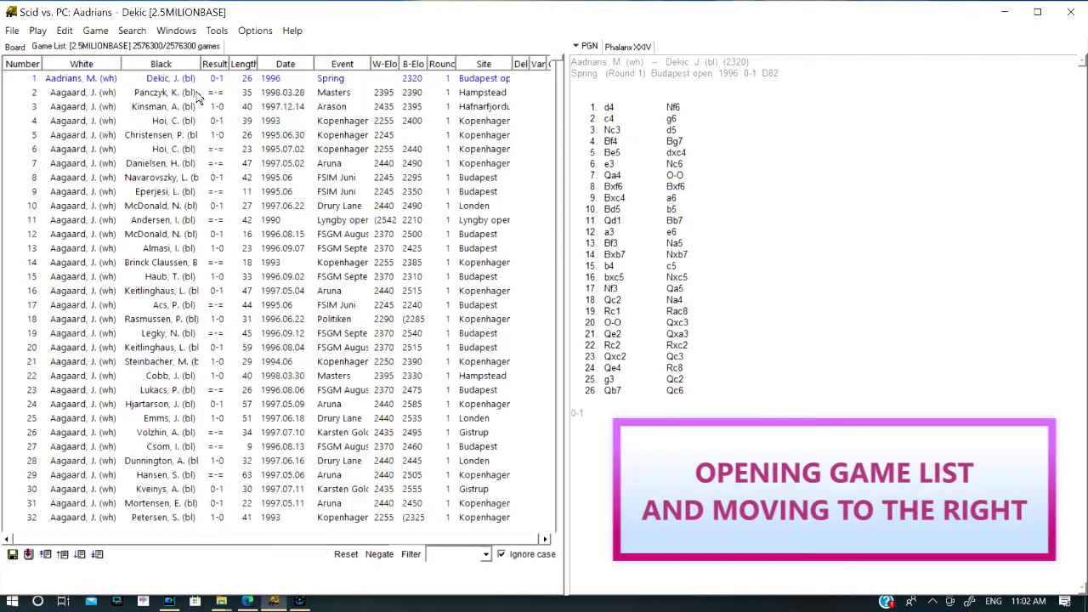
{"action": "right_click", "coordinate": [167, 46]}
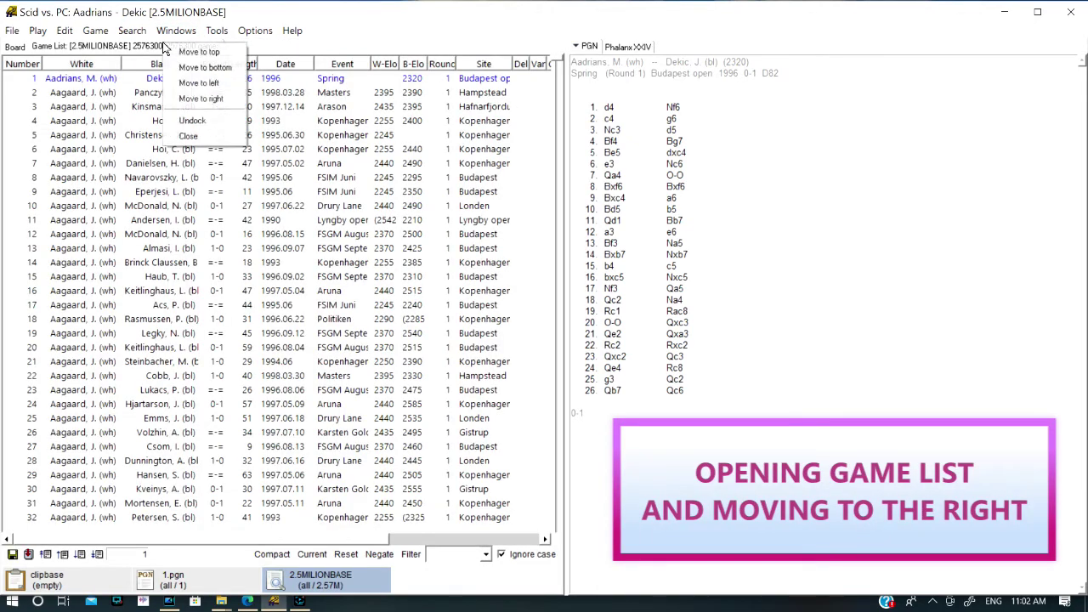
{"action": "left_click", "coordinate": [202, 100]}
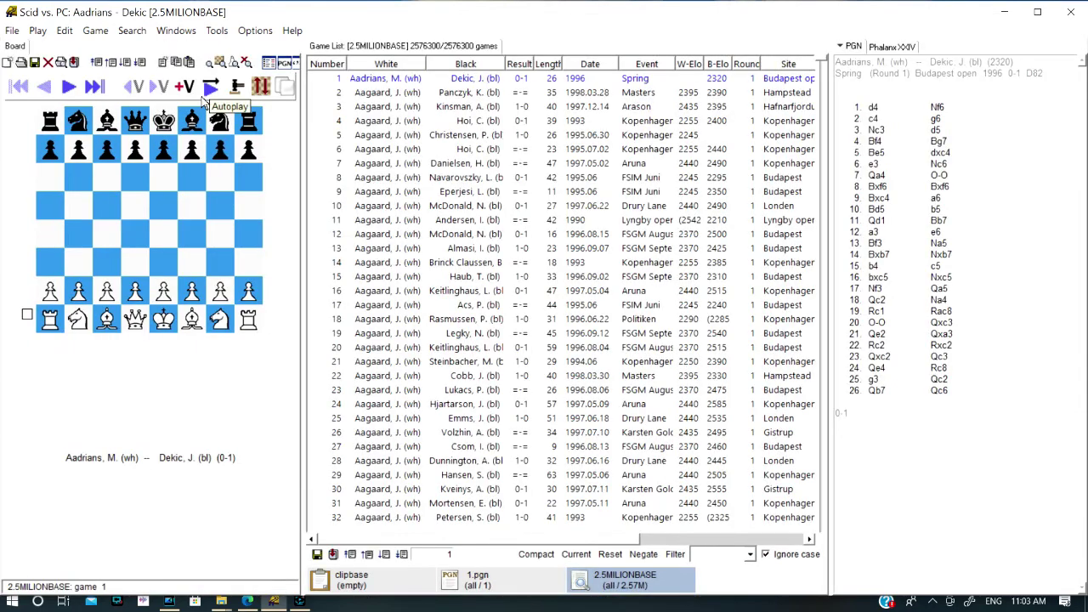
- Show the opening tree for 2.5MILIONBASE, dock it beneath the game list and make its pane slightly taller
{"action": "left_click", "coordinate": [219, 33]}
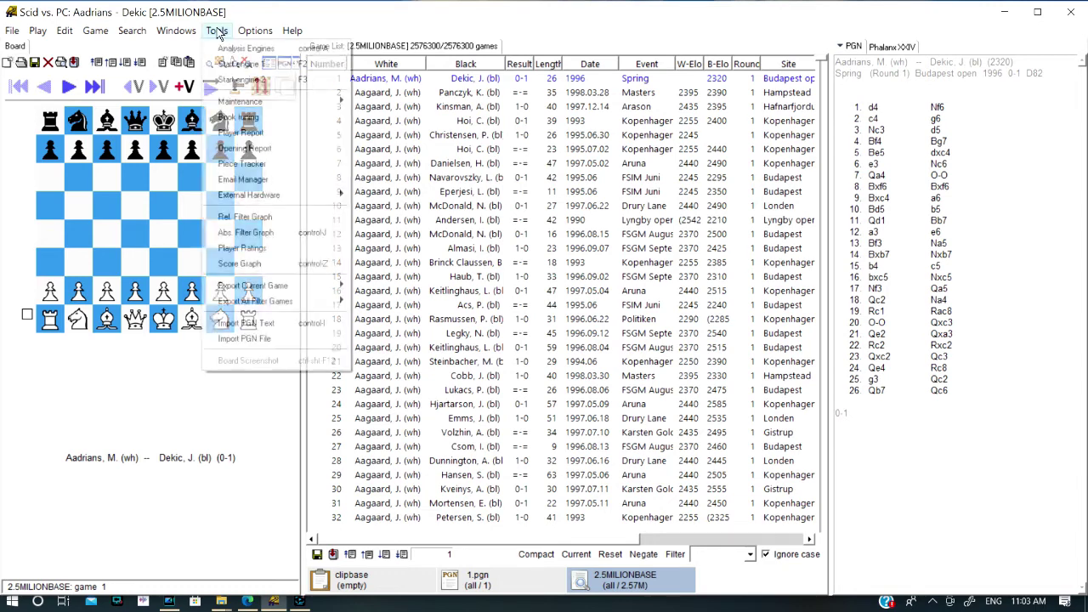
{"action": "mouse_move", "coordinate": [190, 31]}
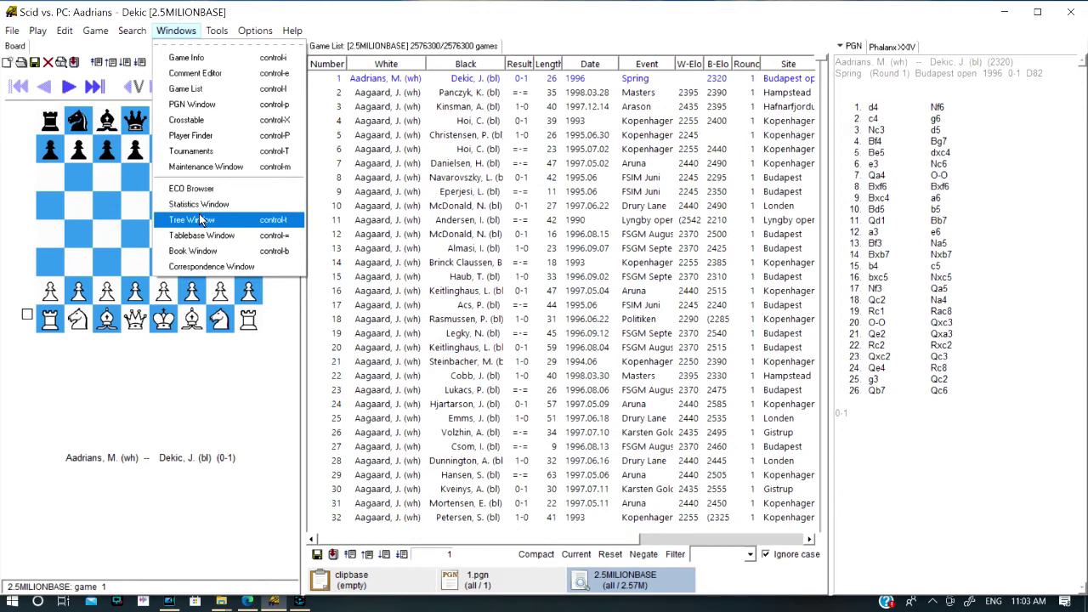
{"action": "left_click", "coordinate": [199, 219]}
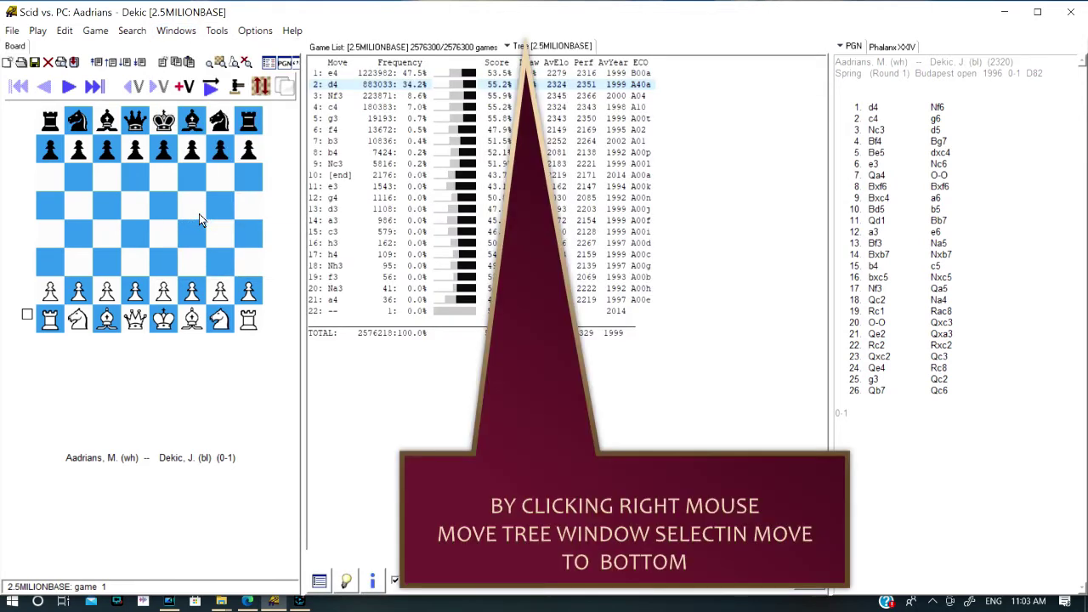
{"action": "right_click", "coordinate": [545, 47]}
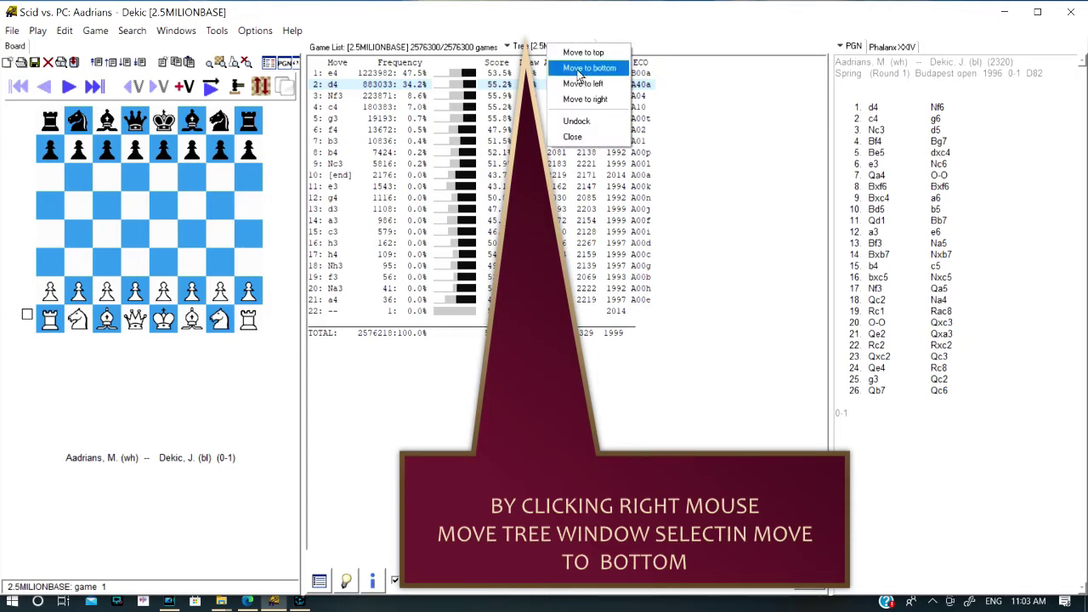
{"action": "left_click", "coordinate": [582, 68]}
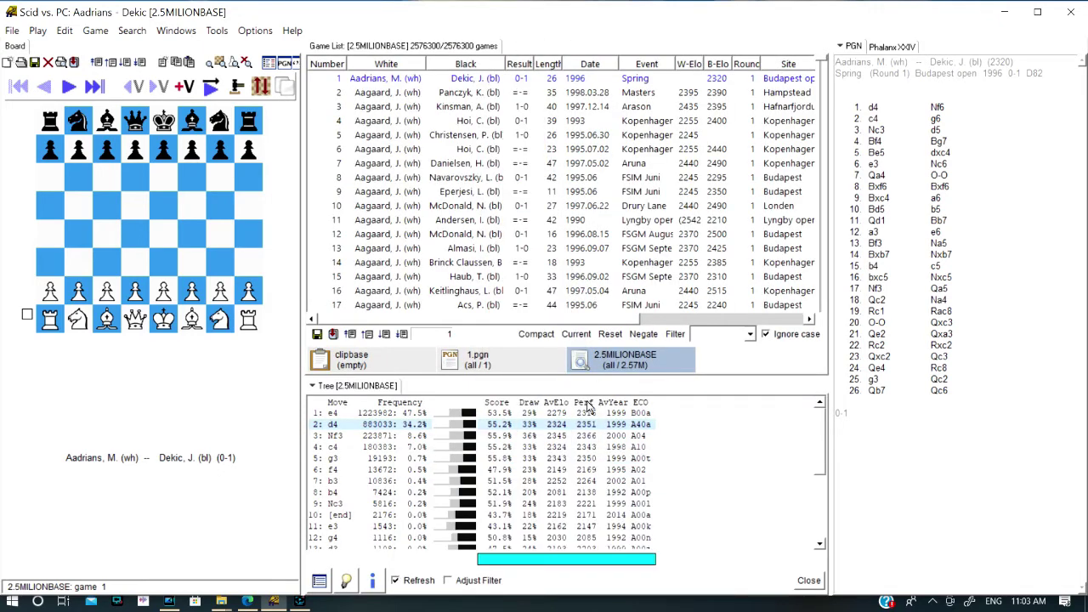
{"action": "left_click_drag", "start_coordinate": [603, 376], "coordinate": [603, 348]}
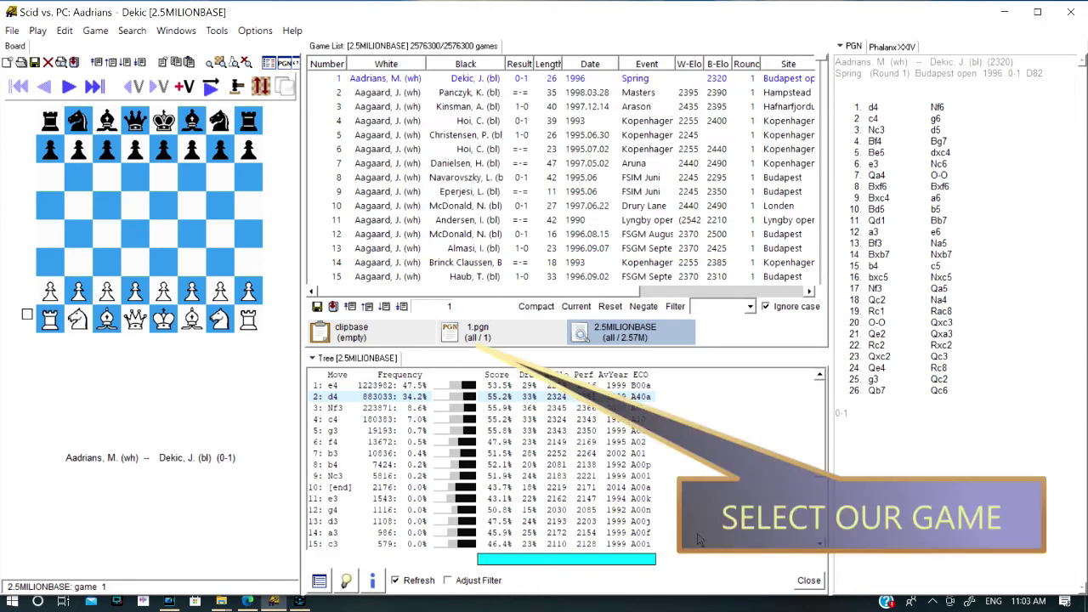
- Switch to the 1.pgn database and go to White's first move, e4, in its game
{"action": "left_click", "coordinate": [498, 338]}
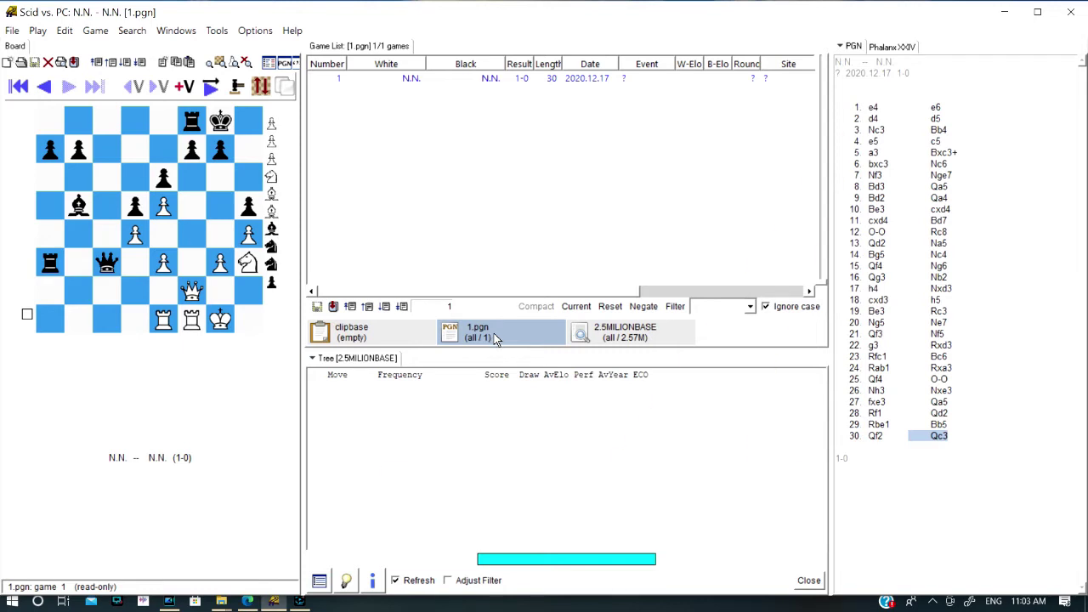
{"action": "left_click", "coordinate": [873, 108]}
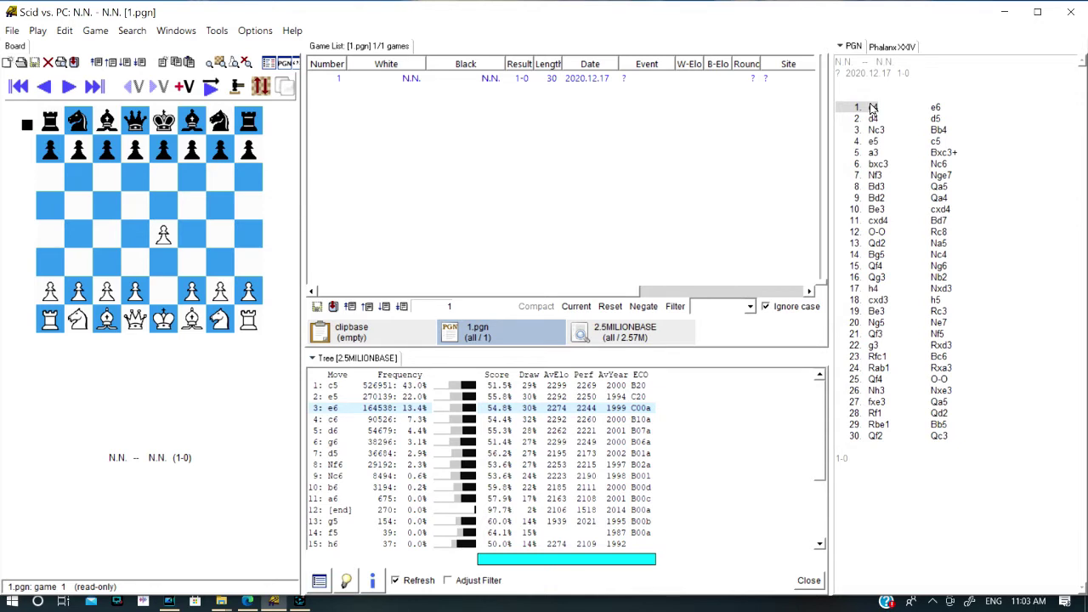
- Play through the game one move at a time up to 10. Be3, examining the tree's frequency and score statistics after each move
{"action": "key", "text": "Right"}
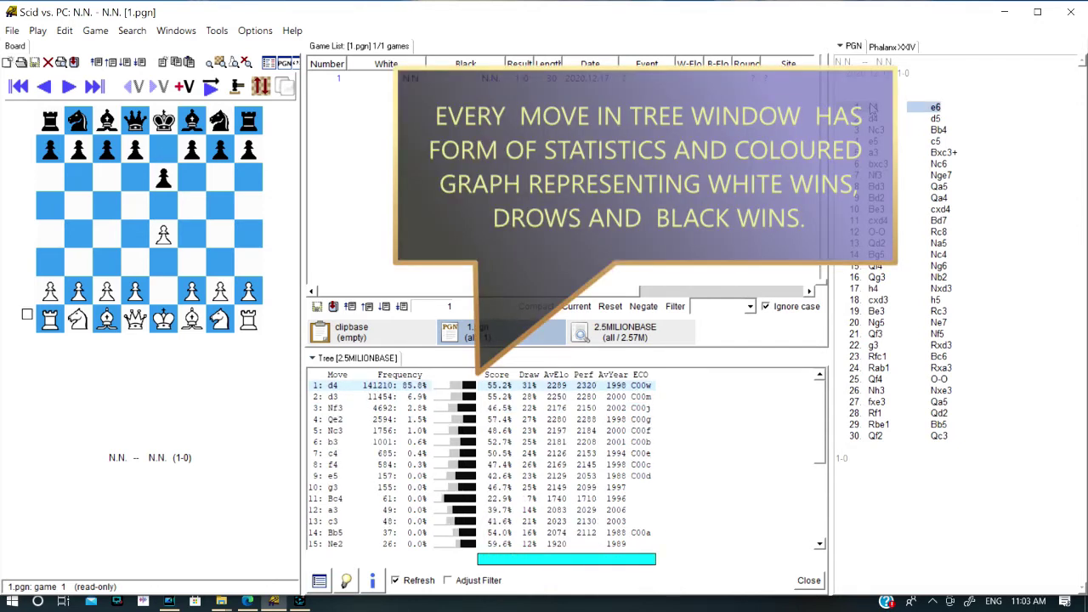
{"action": "key", "text": "Right"}
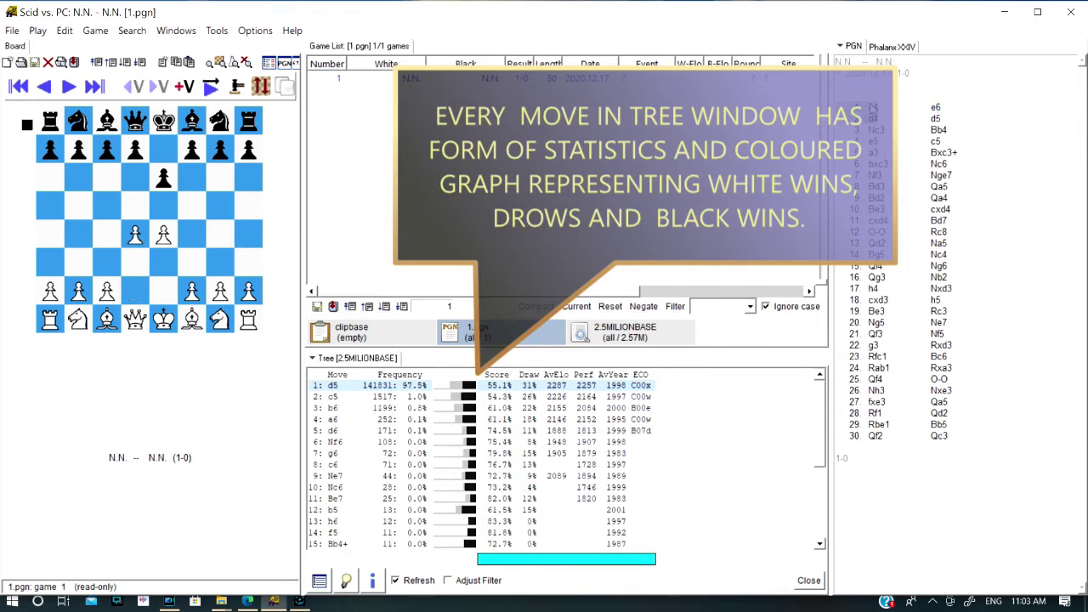
{"action": "key", "text": "Right"}
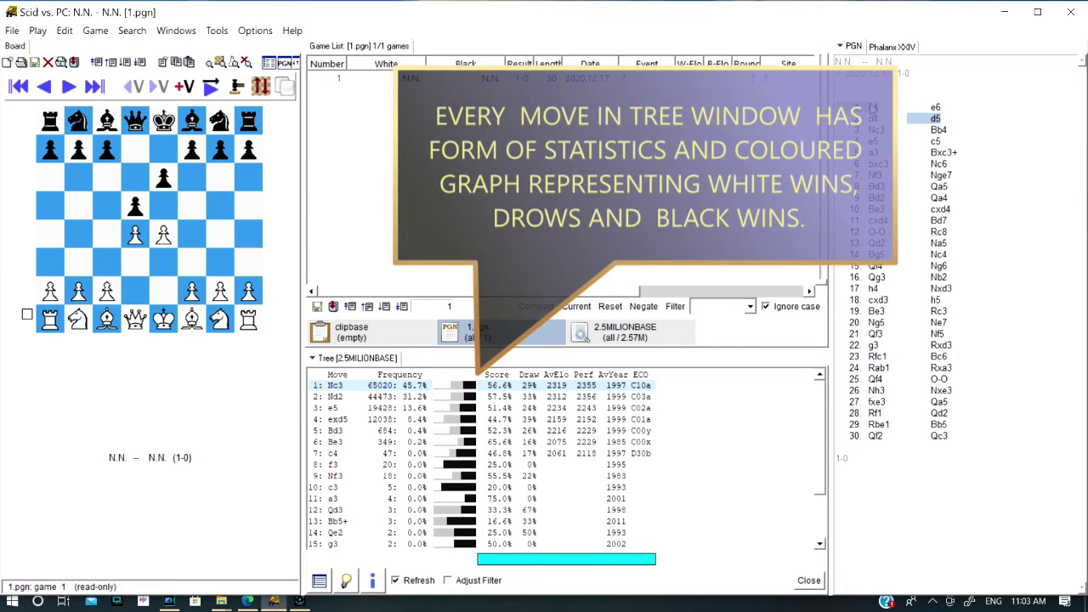
{"action": "key", "text": "Right"}
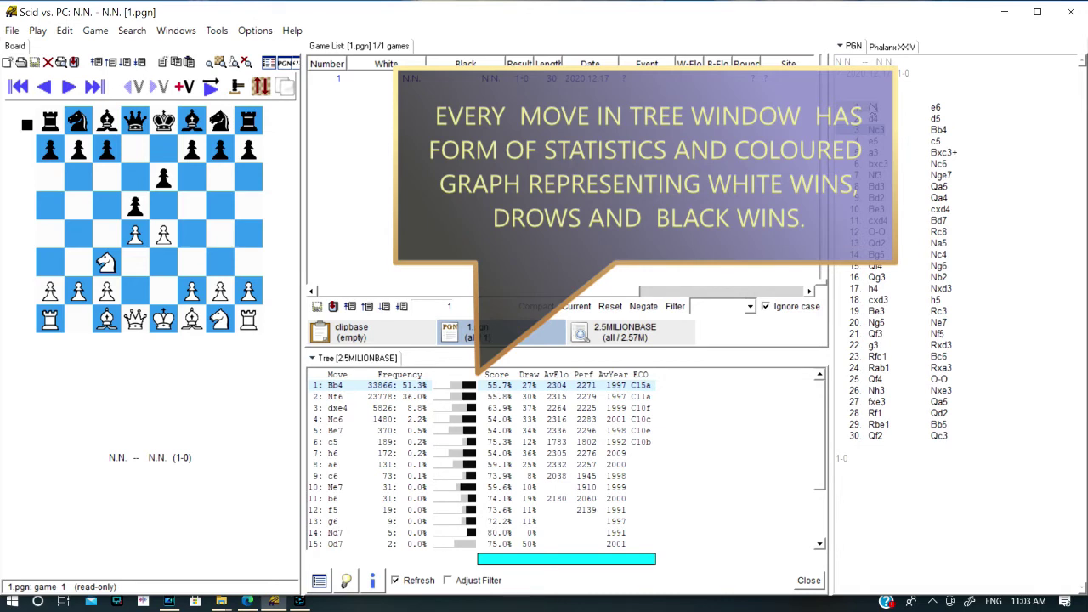
{"action": "key", "text": "Right"}
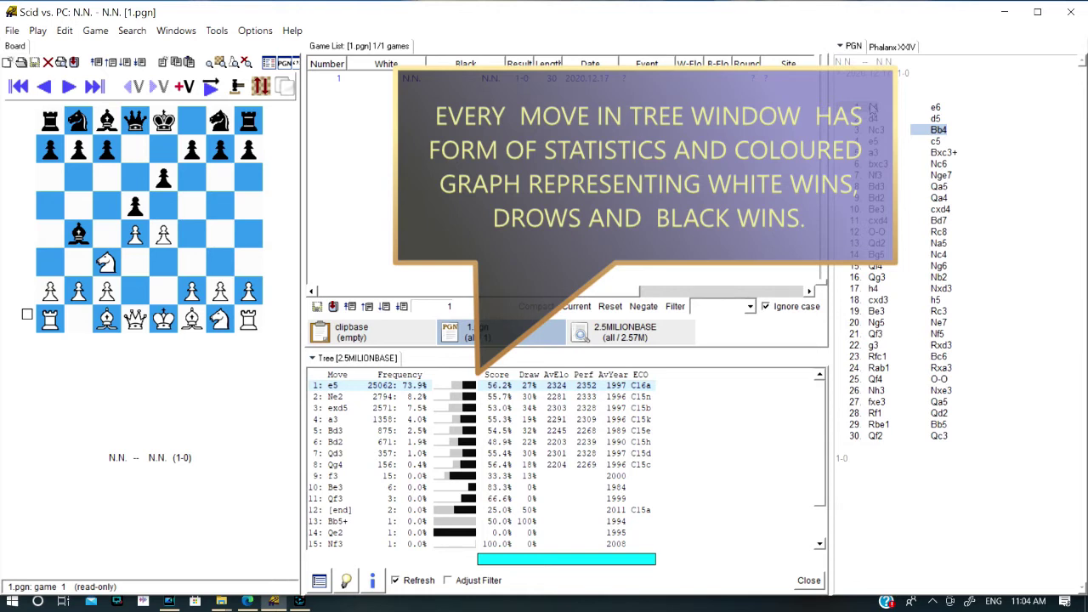
{"action": "key", "text": "Right"}
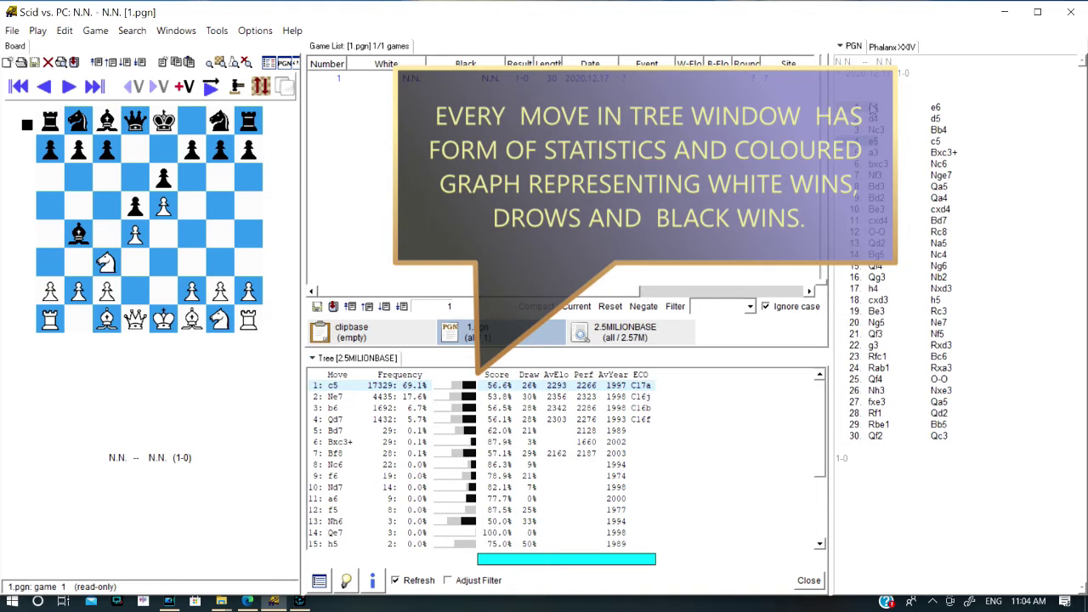
{"action": "key", "text": "Right"}
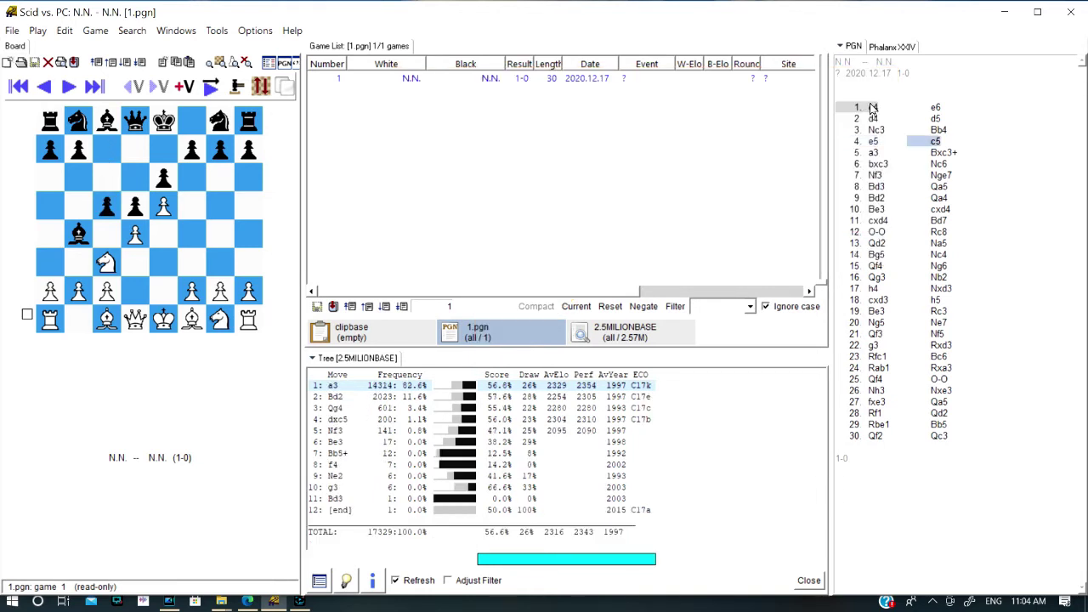
{"action": "key", "text": "Right"}
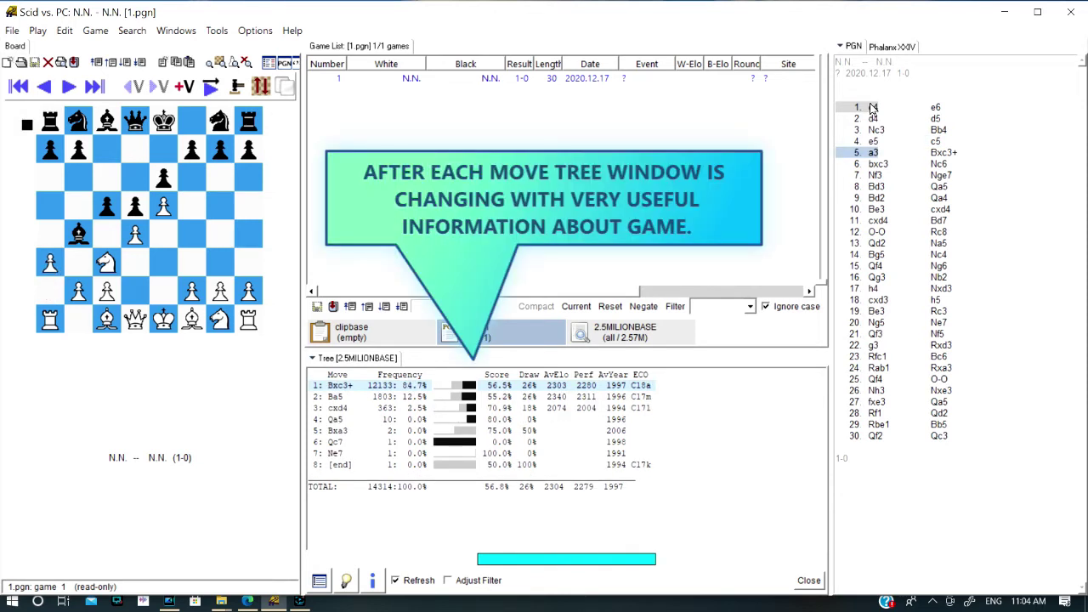
{"action": "key", "text": "Right"}
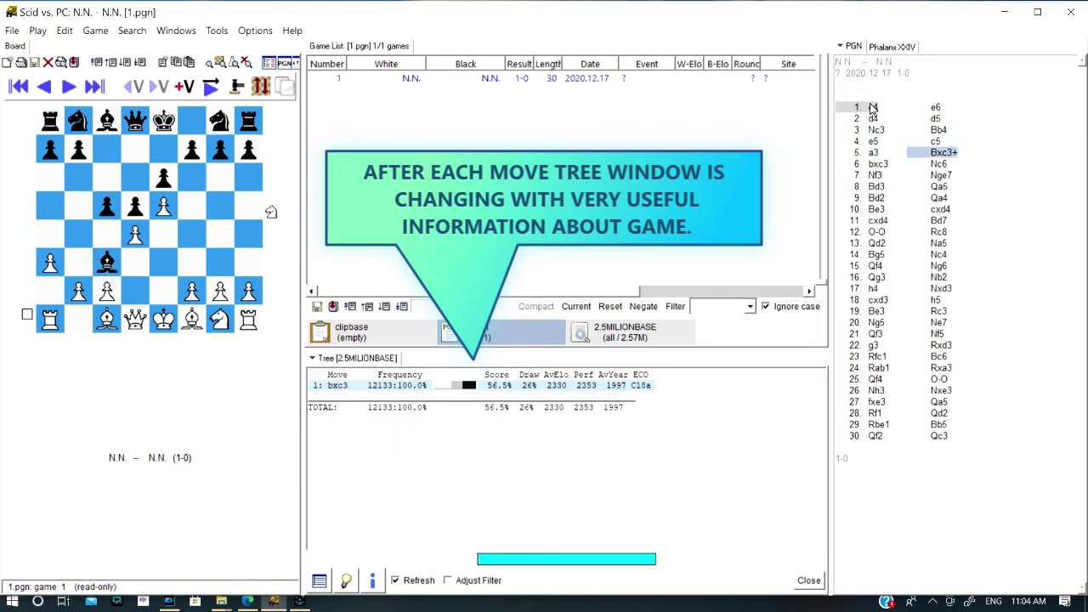
{"action": "key", "text": "Right"}
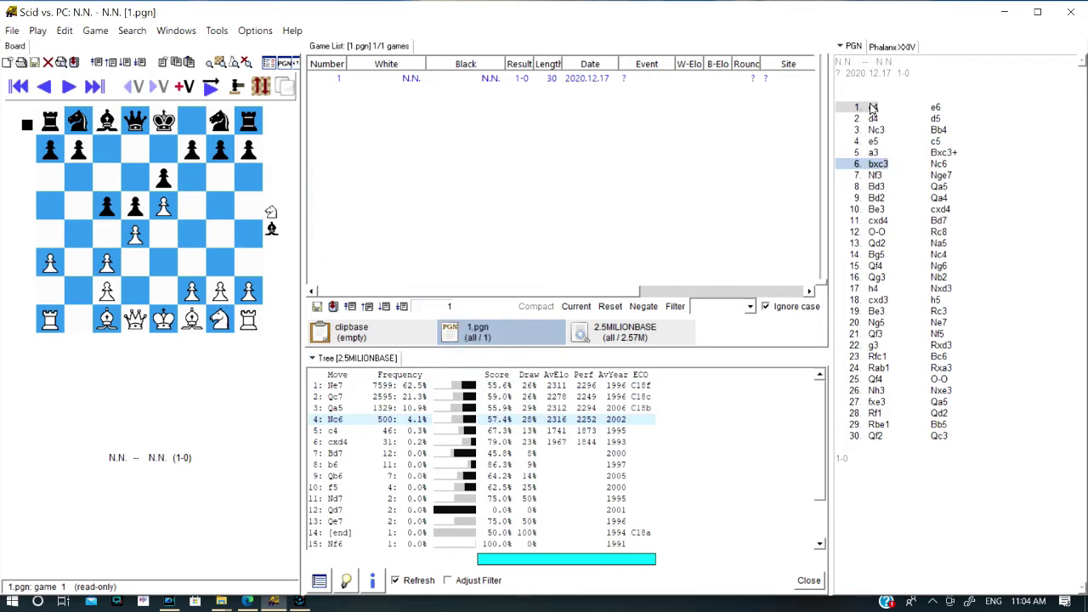
{"action": "key", "text": "Right"}
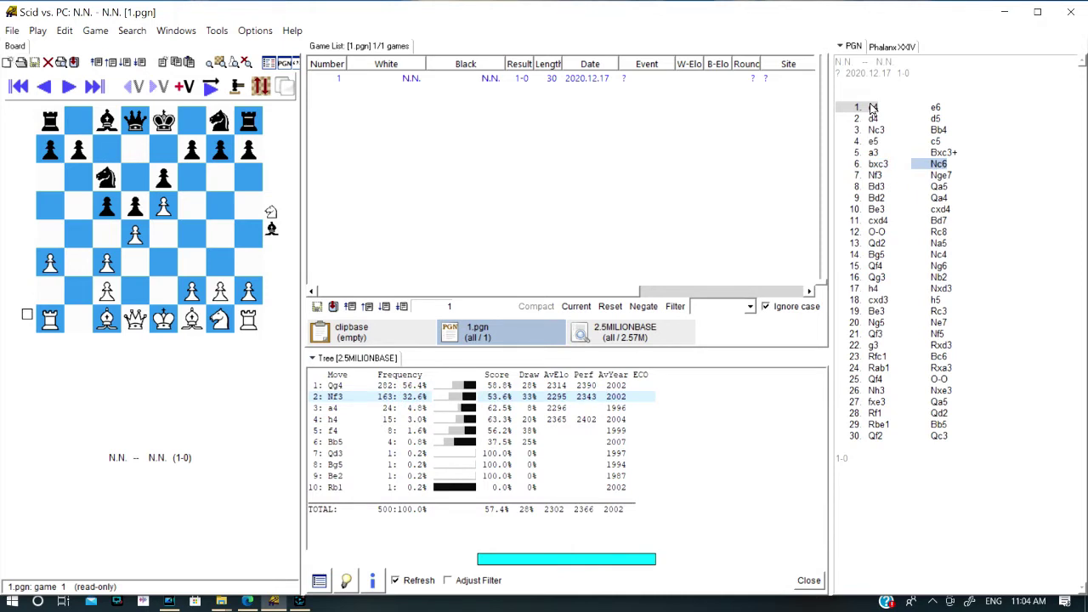
{"action": "key", "text": "Right"}
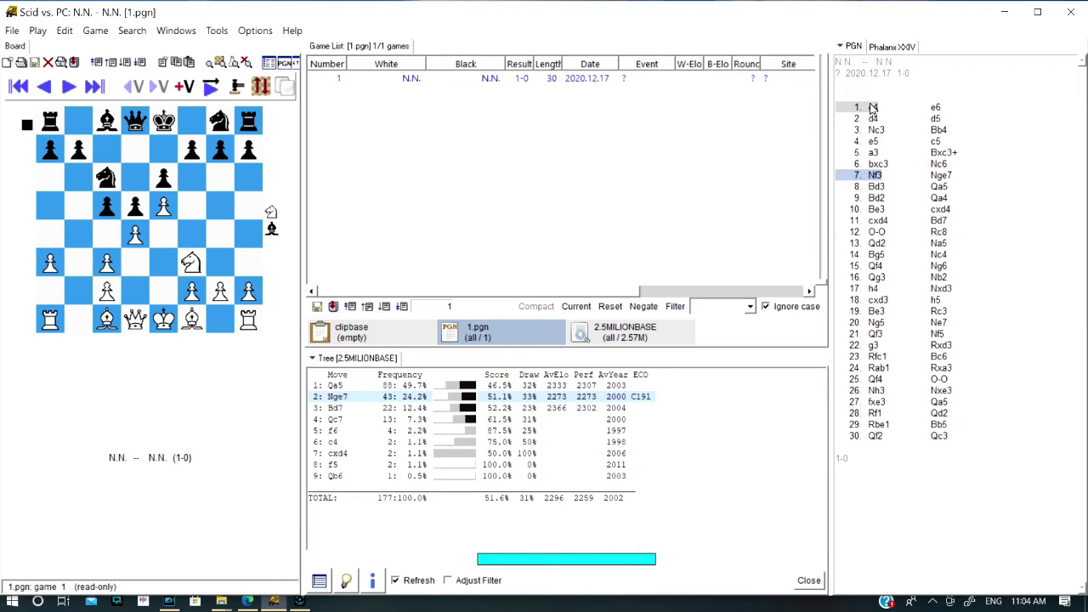
{"action": "key", "text": "Right"}
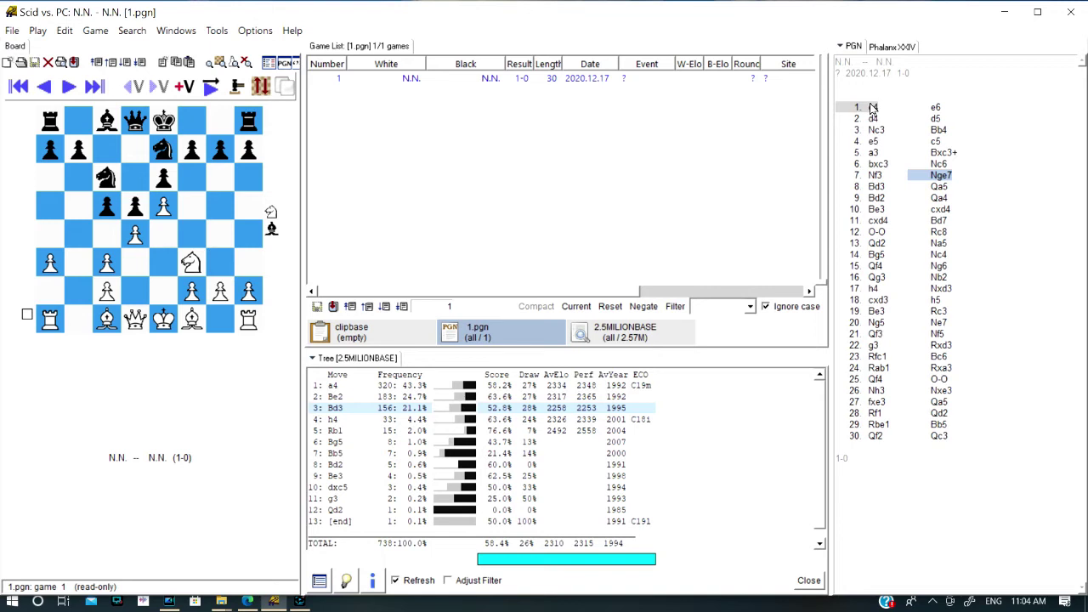
{"action": "key", "text": "Right"}
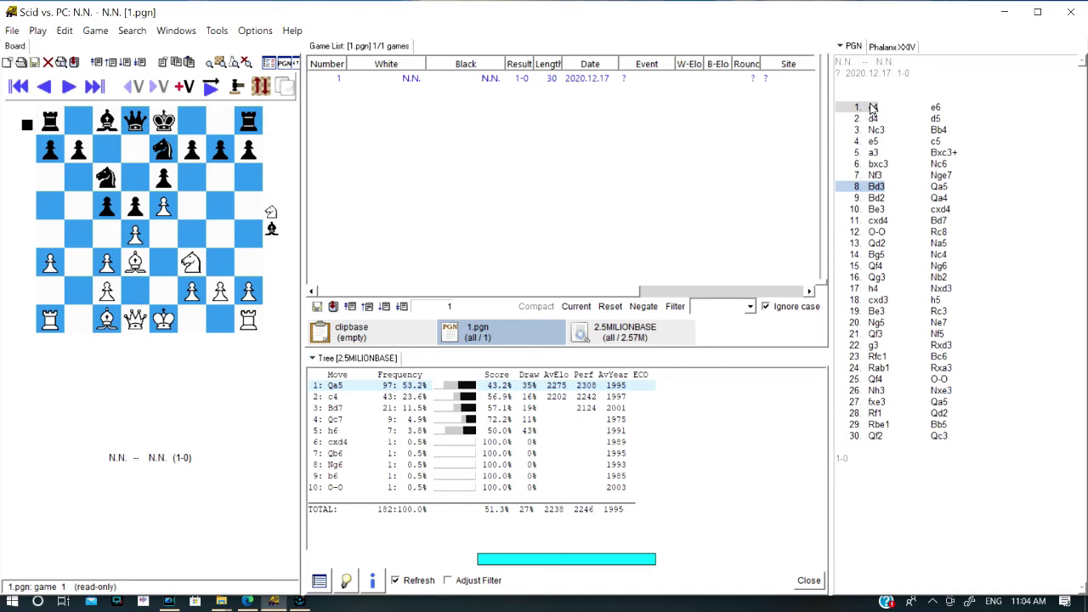
{"action": "key", "text": "Right"}
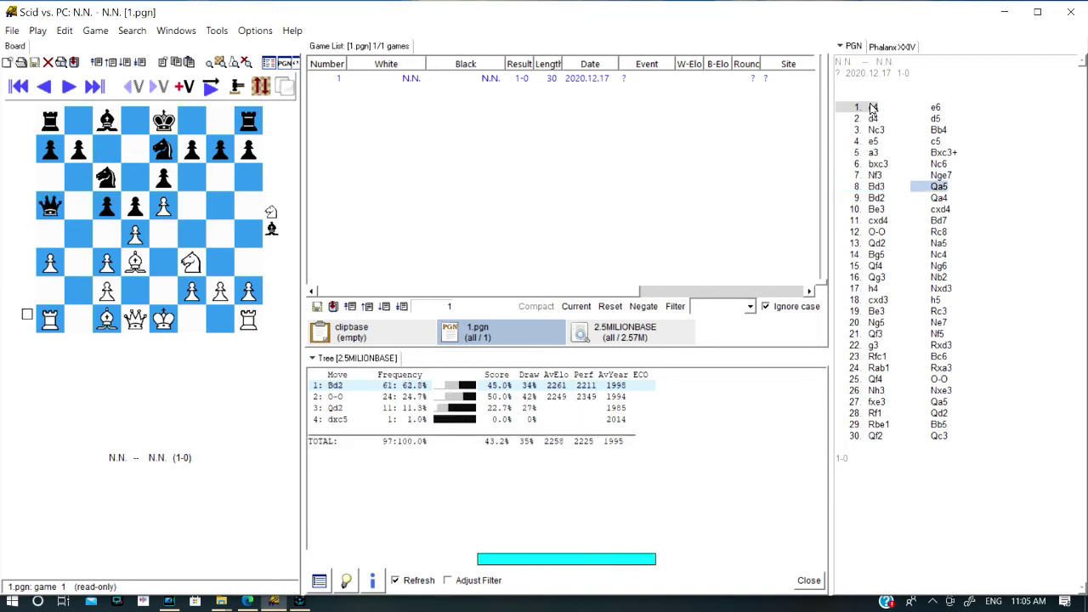
{"action": "key", "text": "Right"}
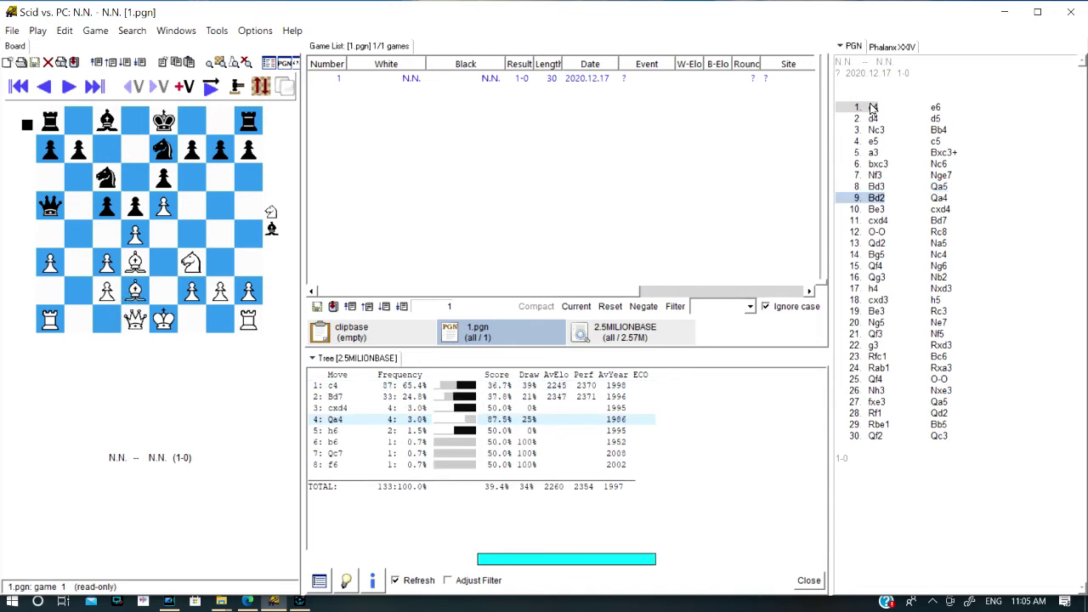
{"action": "key", "text": "Right"}
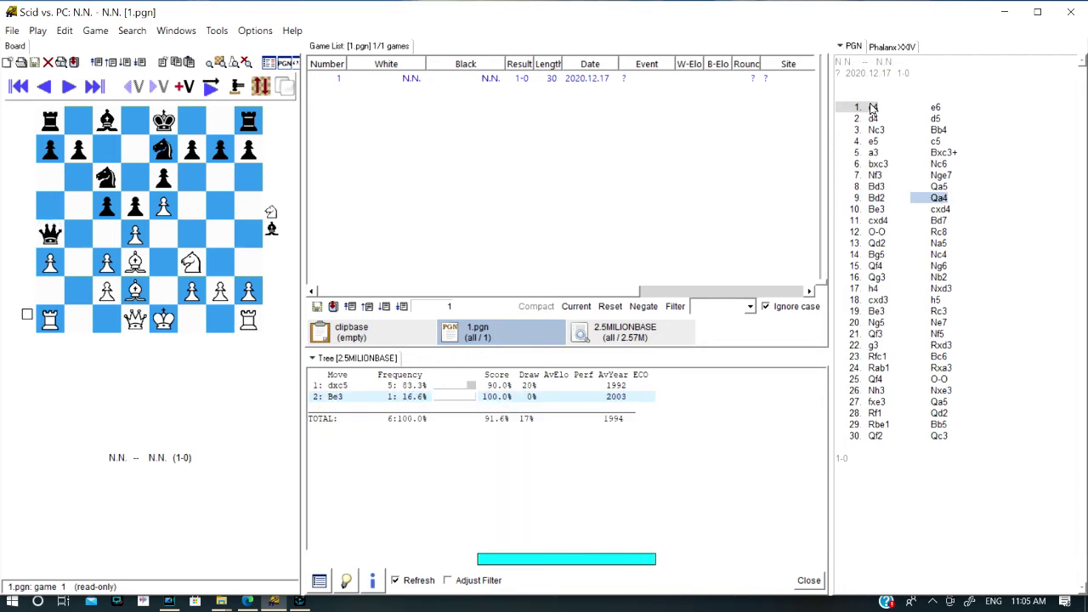
{"action": "key", "text": "Right"}
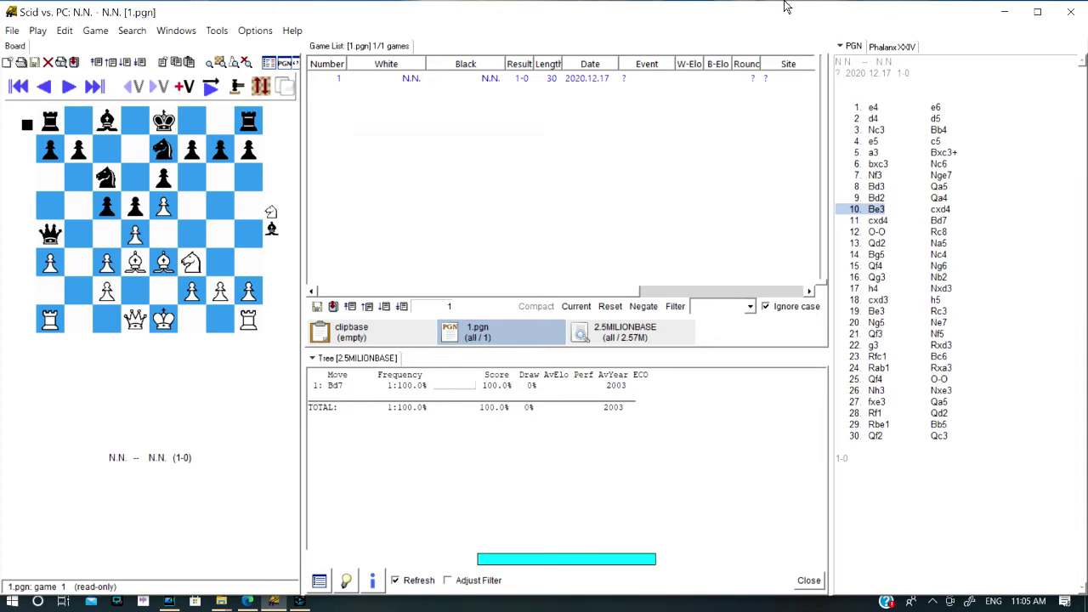
- Search the 2.5MILIONBASE database for games with the exact current board position after 10. Be3, resetting the filter
{"action": "left_click", "coordinate": [134, 32]}
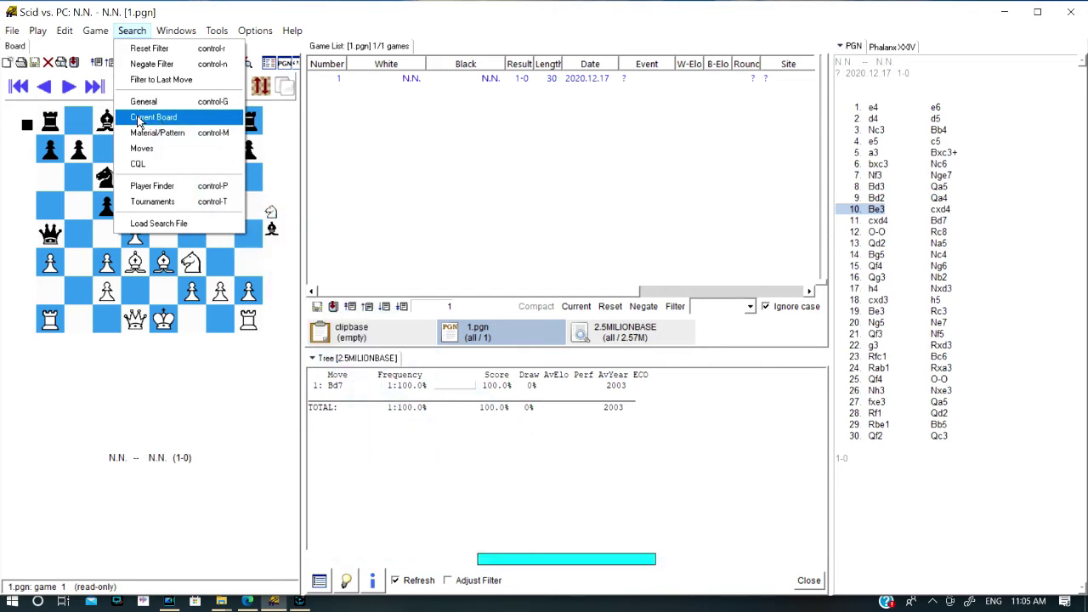
{"action": "left_click", "coordinate": [138, 118]}
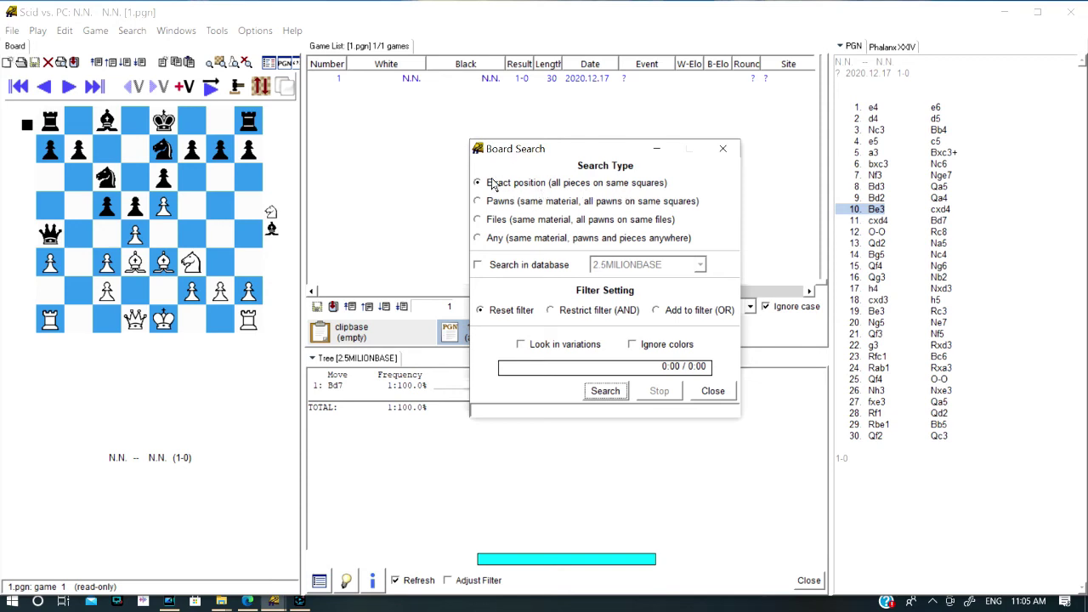
{"action": "left_click", "coordinate": [479, 265]}
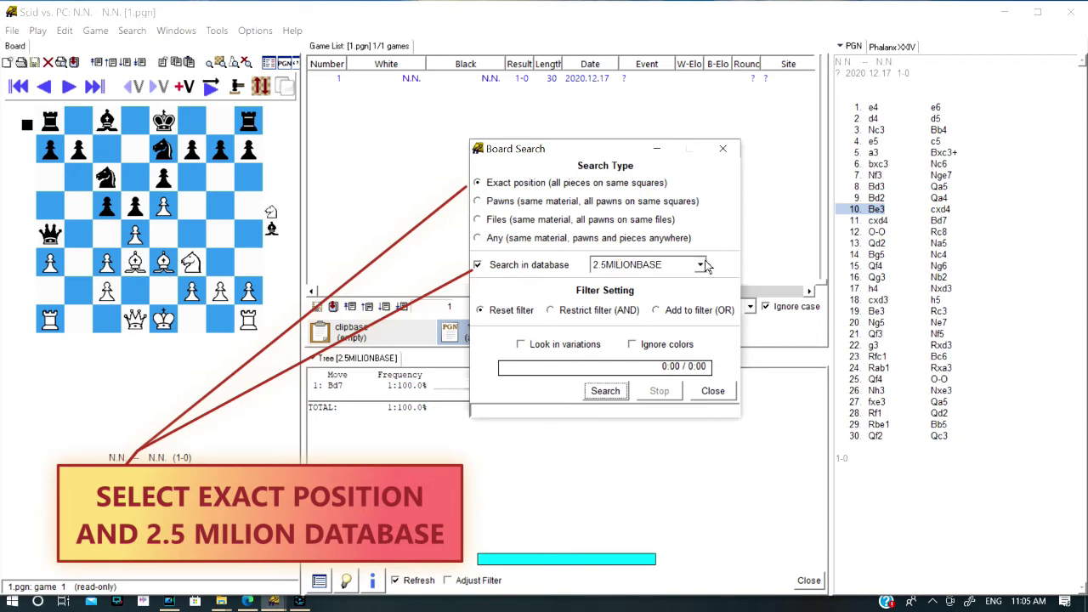
{"action": "left_click", "coordinate": [607, 393]}
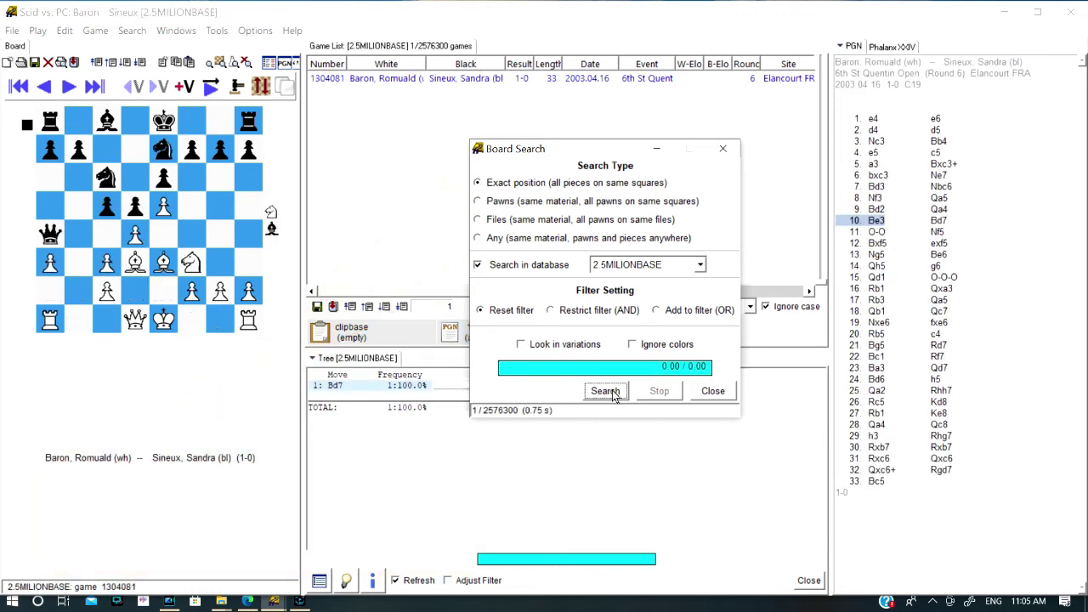
{"action": "left_click", "coordinate": [719, 395]}
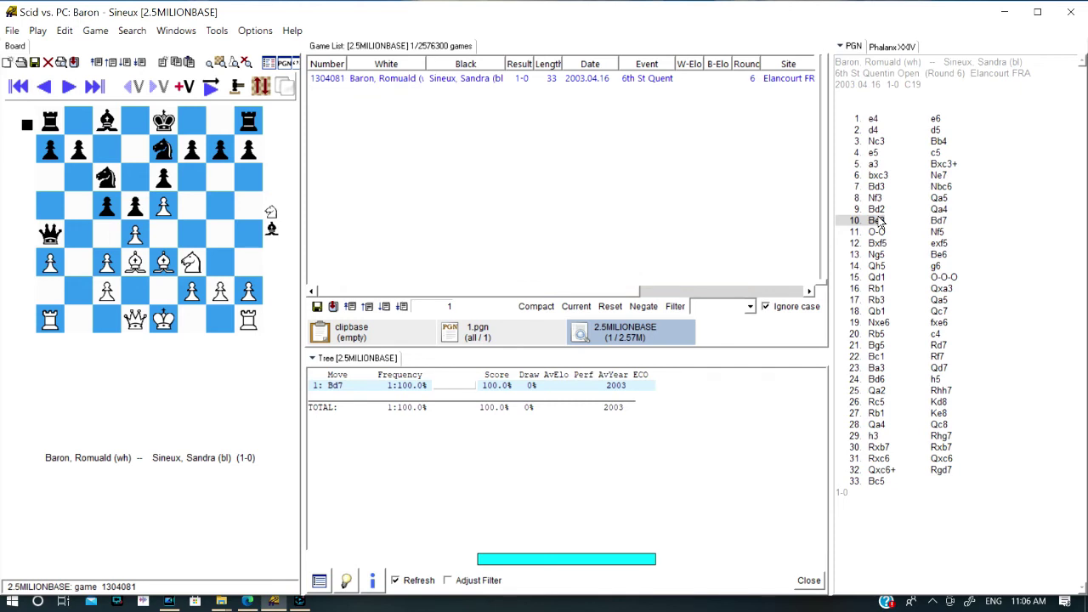
- Select White's 10. Be3 in the found game, analyse Black's reply with the STOCKFISH 12 engine, and pause the analysis
{"action": "key", "text": "Right"}
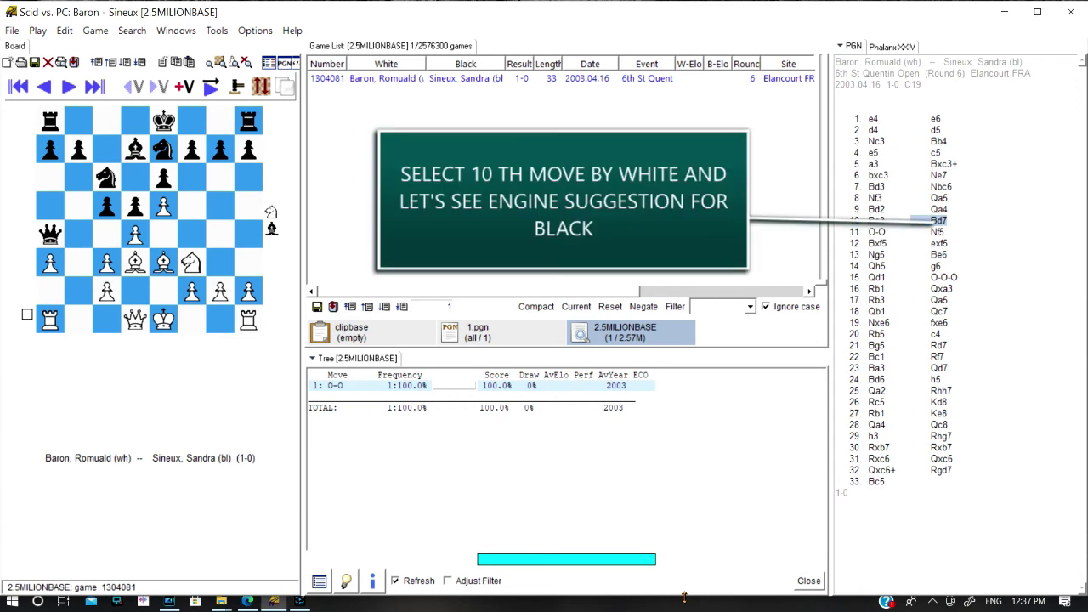
{"action": "left_click", "coordinate": [880, 221]}
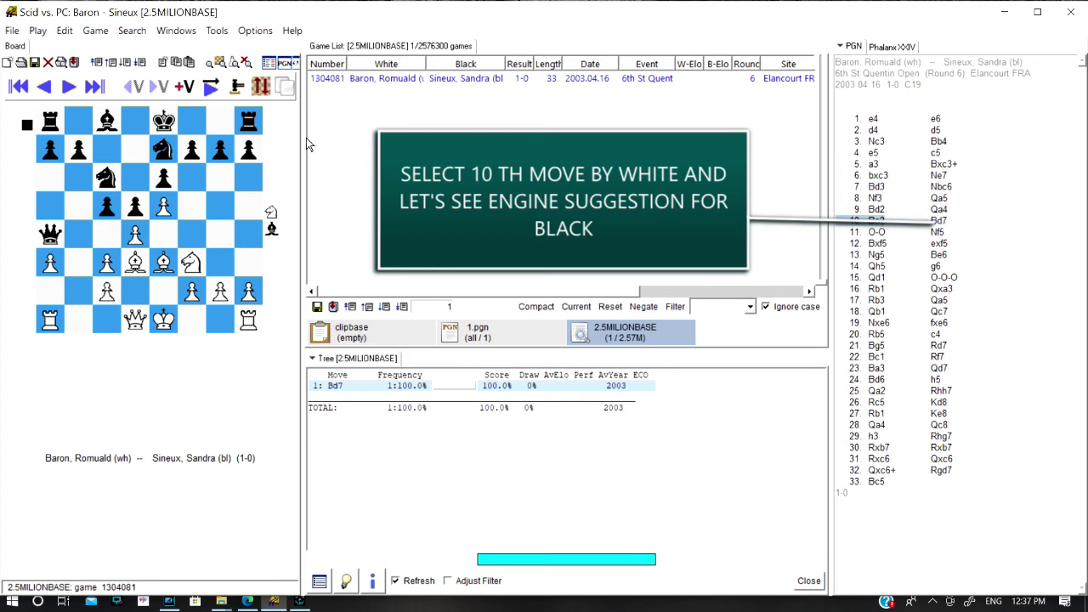
{"action": "left_click", "coordinate": [218, 31]}
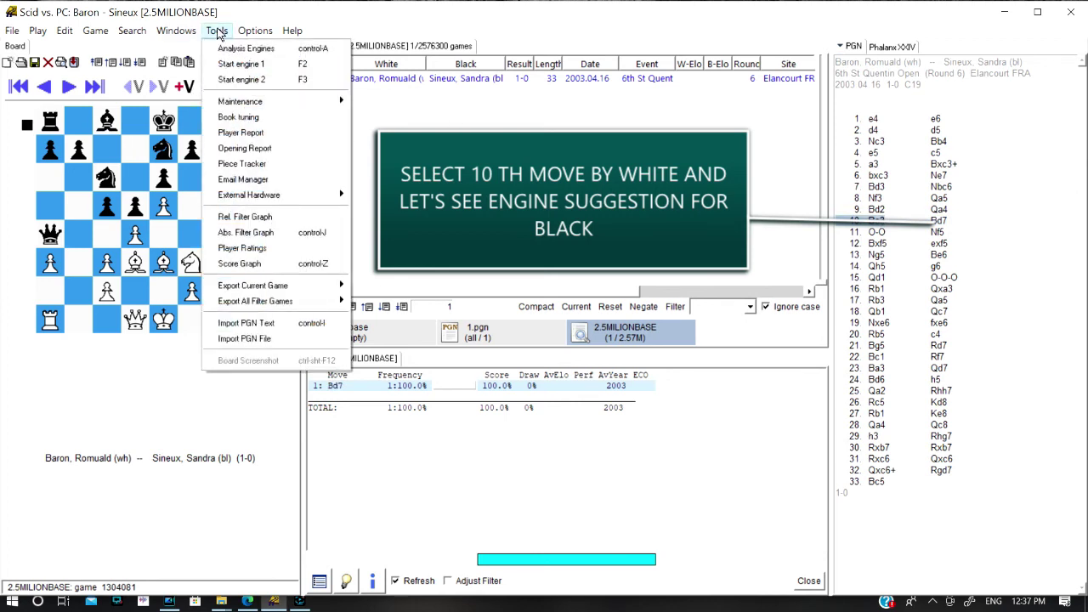
{"action": "left_click", "coordinate": [240, 48]}
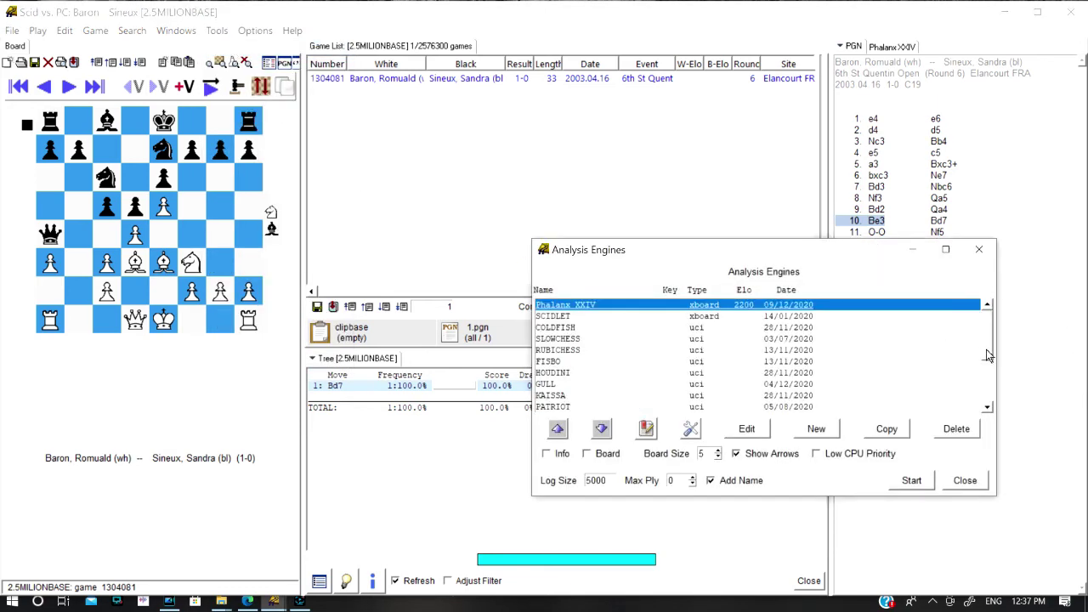
{"action": "left_click_drag", "start_coordinate": [986, 349], "coordinate": [984, 405]}
{"action": "left_click", "coordinate": [574, 385]}
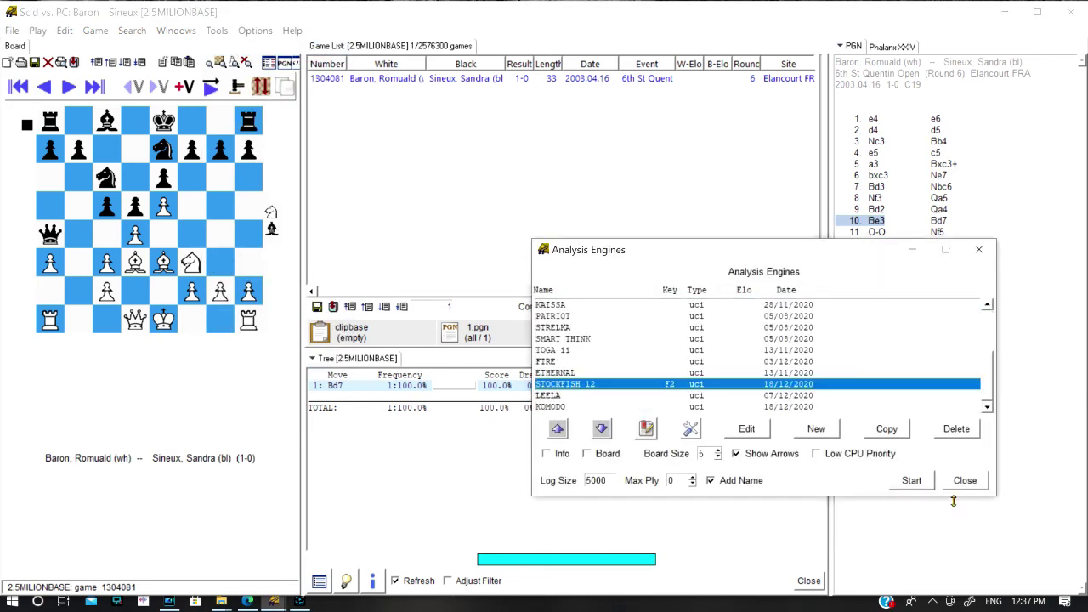
{"action": "left_click", "coordinate": [917, 483]}
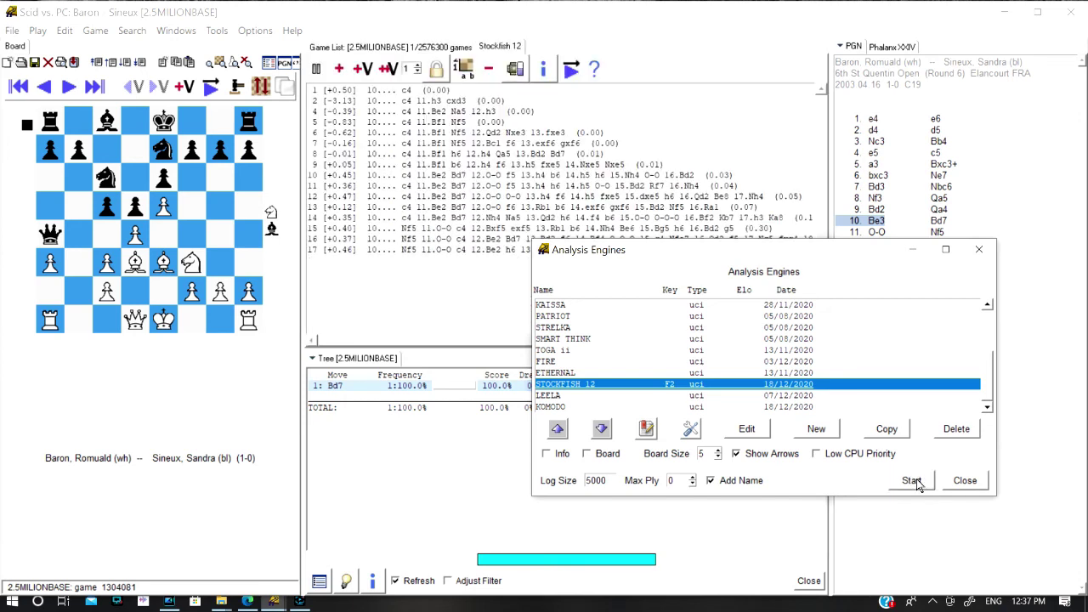
{"action": "left_click", "coordinate": [964, 480]}
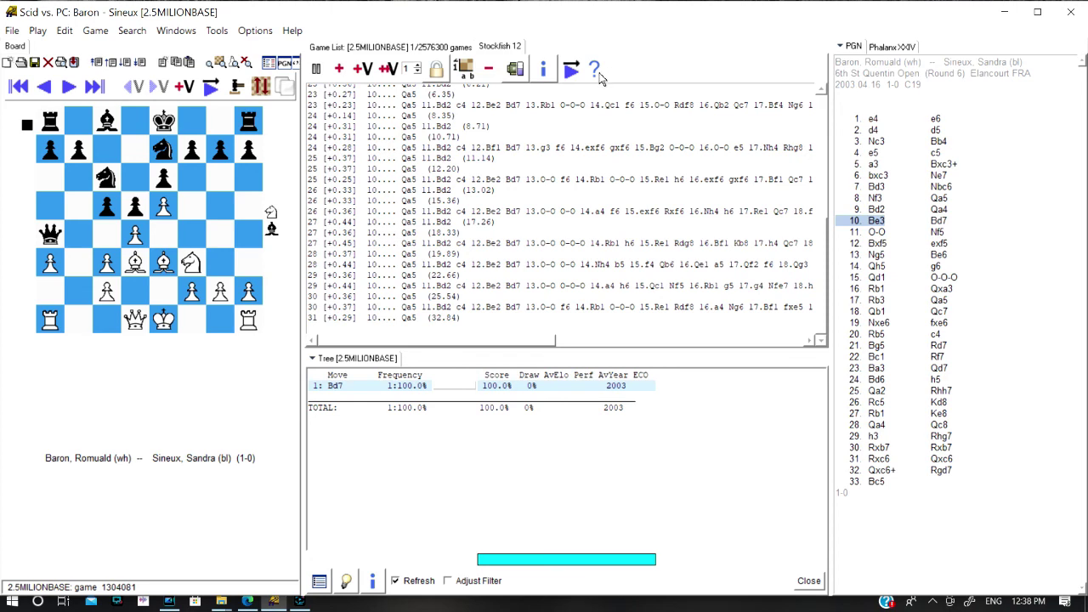
{"action": "left_click", "coordinate": [316, 72]}
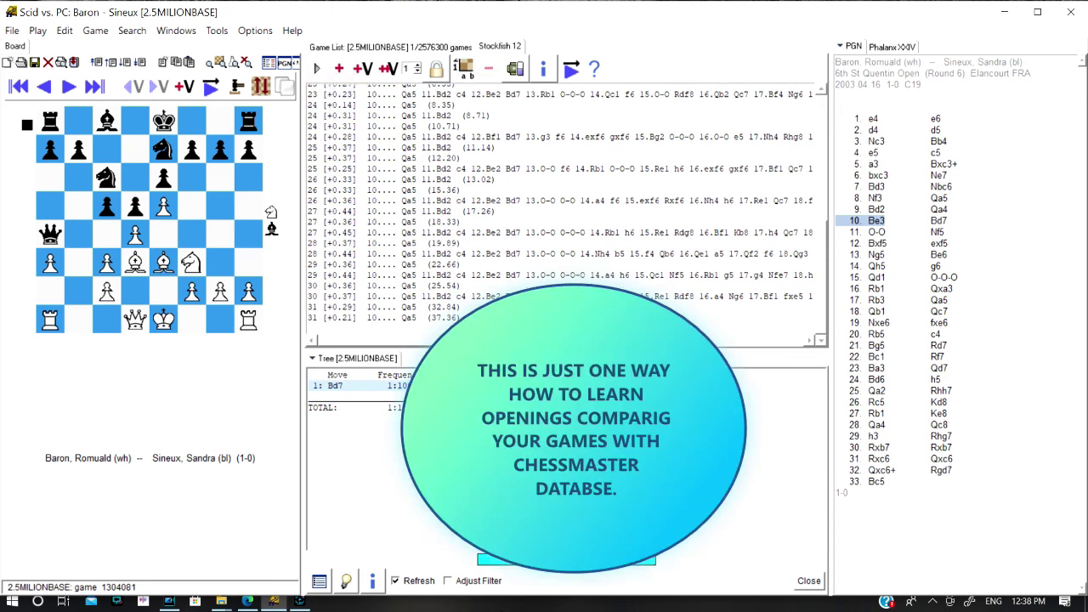